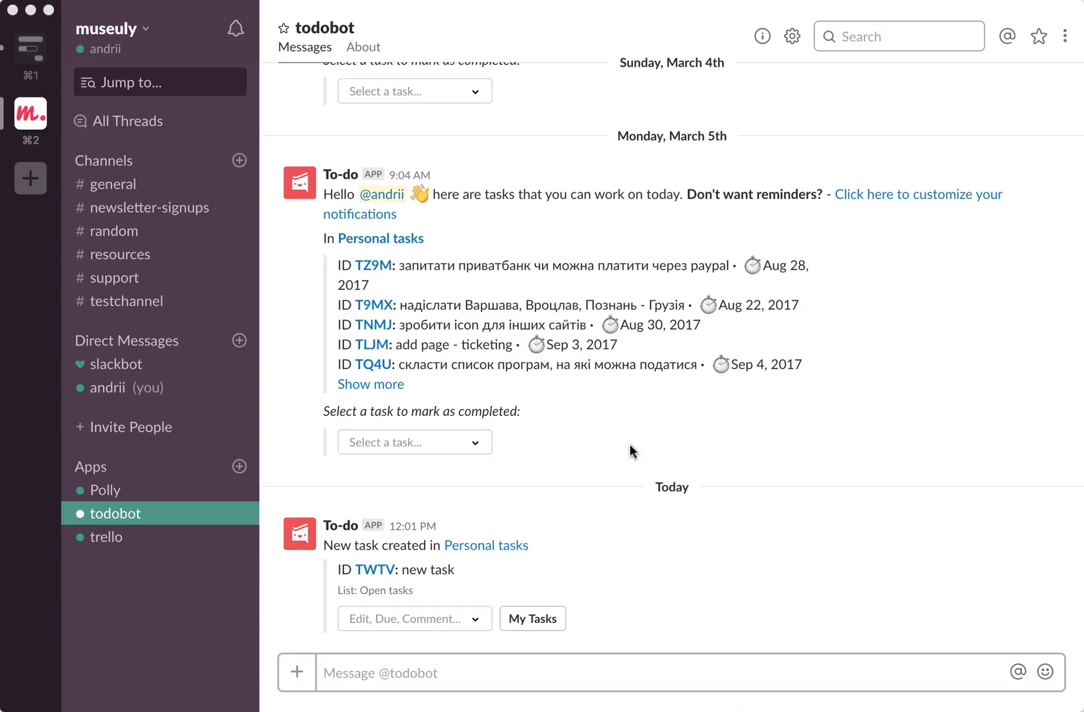
Search the Slack app listings for "todo" and start installing Todoist
{"action": "left_click", "coordinate": [240, 468]}
{"action": "left_click", "coordinate": [240, 467]}
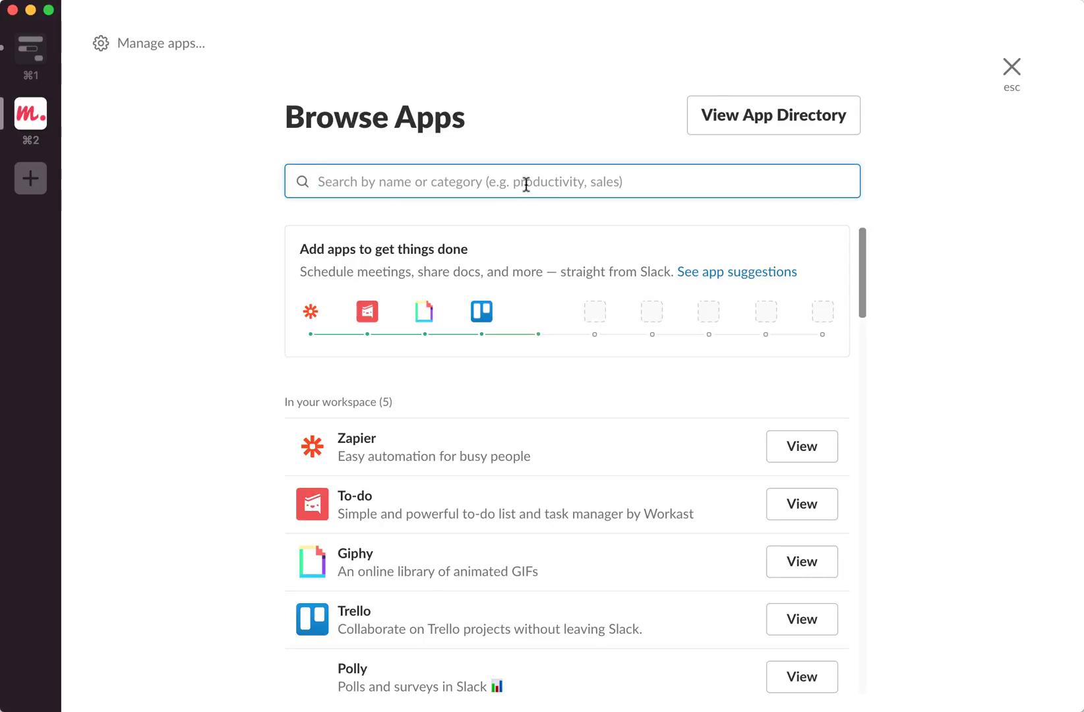
{"action": "type", "text": "tod"}
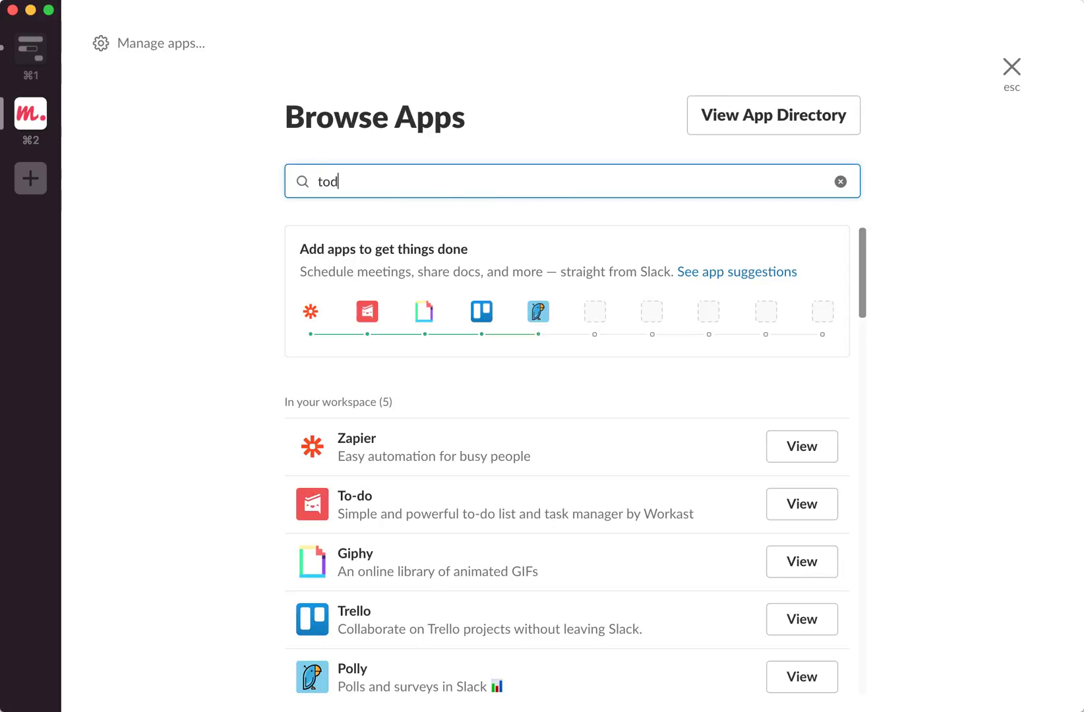
{"action": "type", "text": "o"}
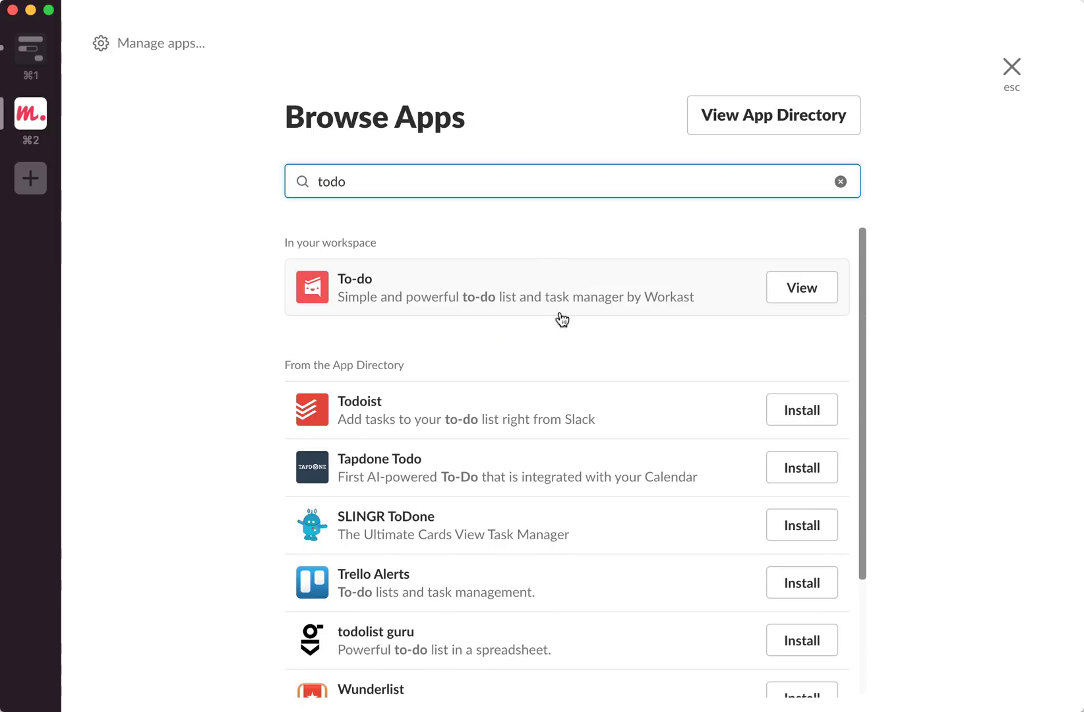
{"action": "left_click", "coordinate": [807, 417]}
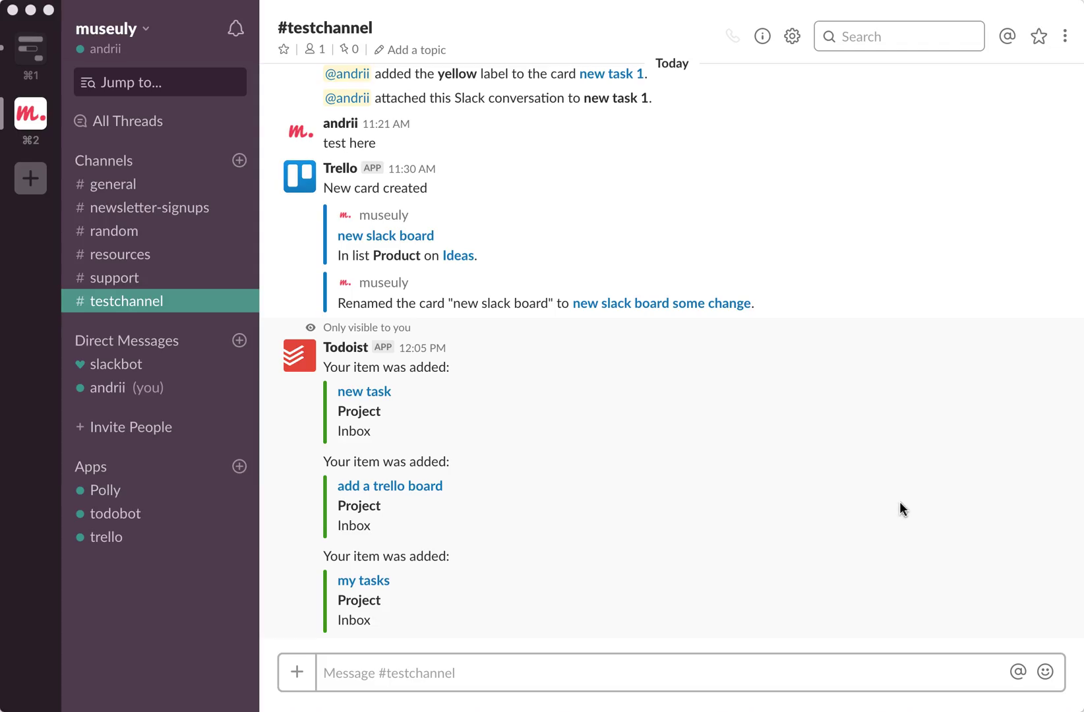
{"action": "left_click", "coordinate": [703, 679]}
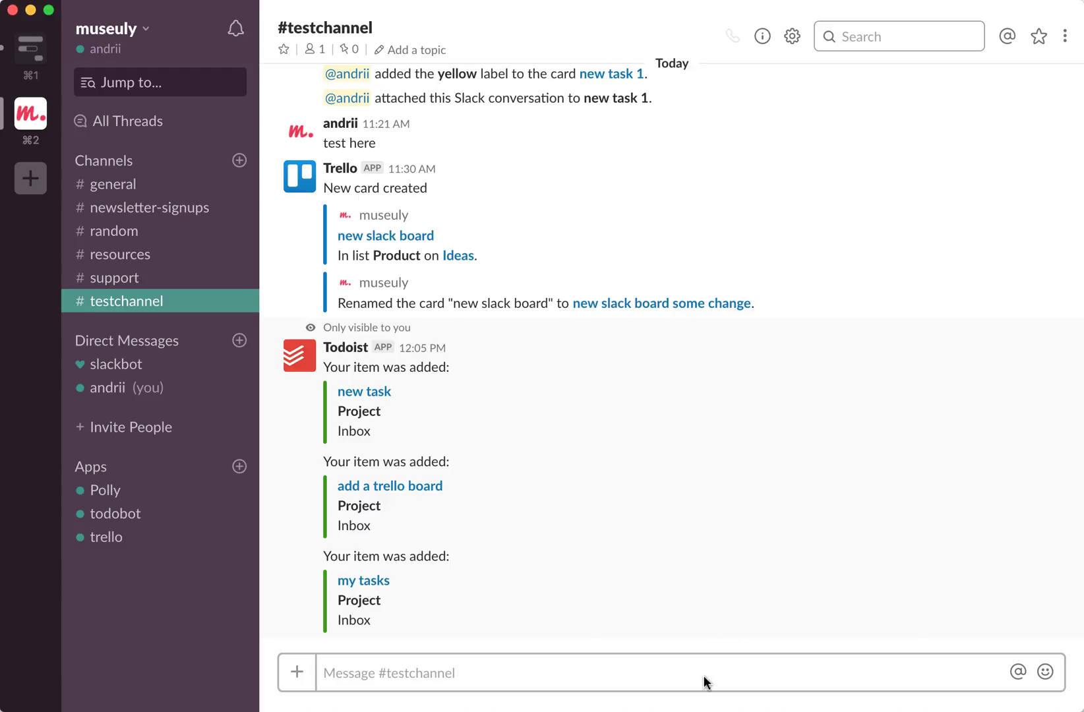
{"action": "left_click", "coordinate": [641, 671]}
{"action": "type", "text": "/todoist"}
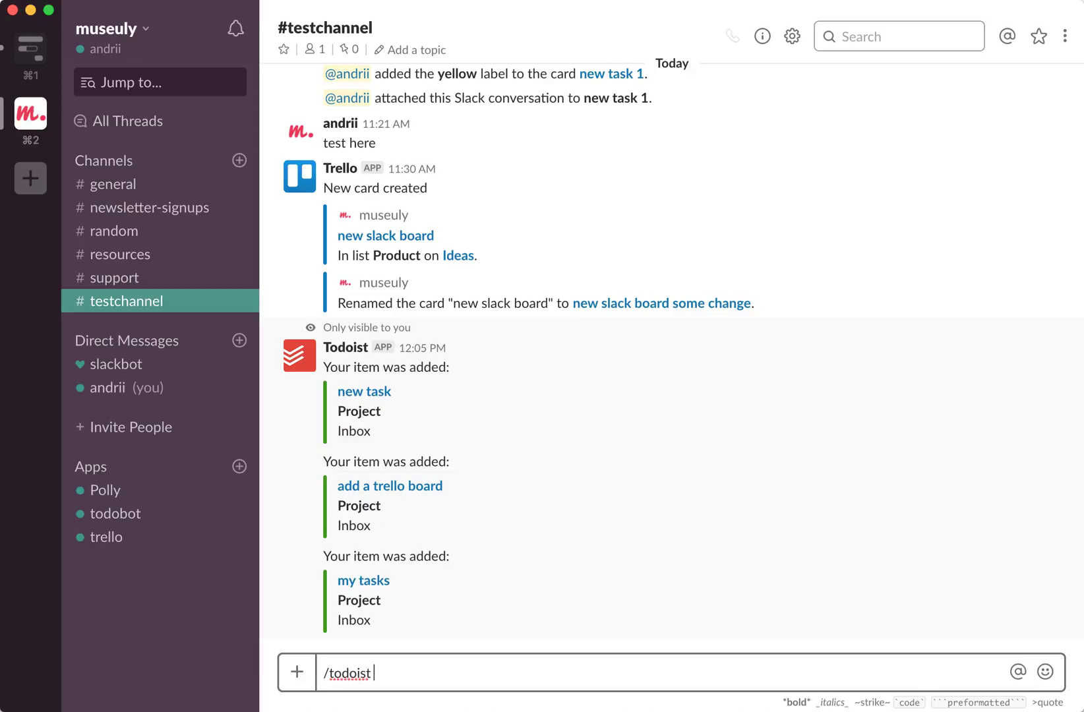
{"action": "key", "text": "BackSpace"}
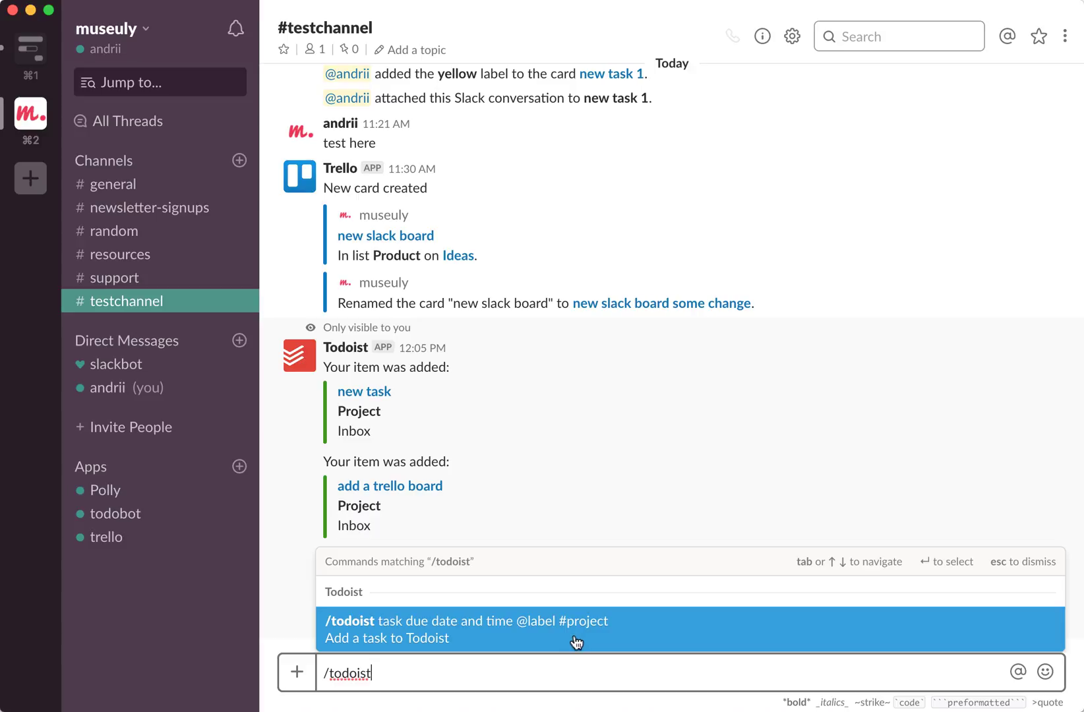
{"action": "type", "text": "meet"}
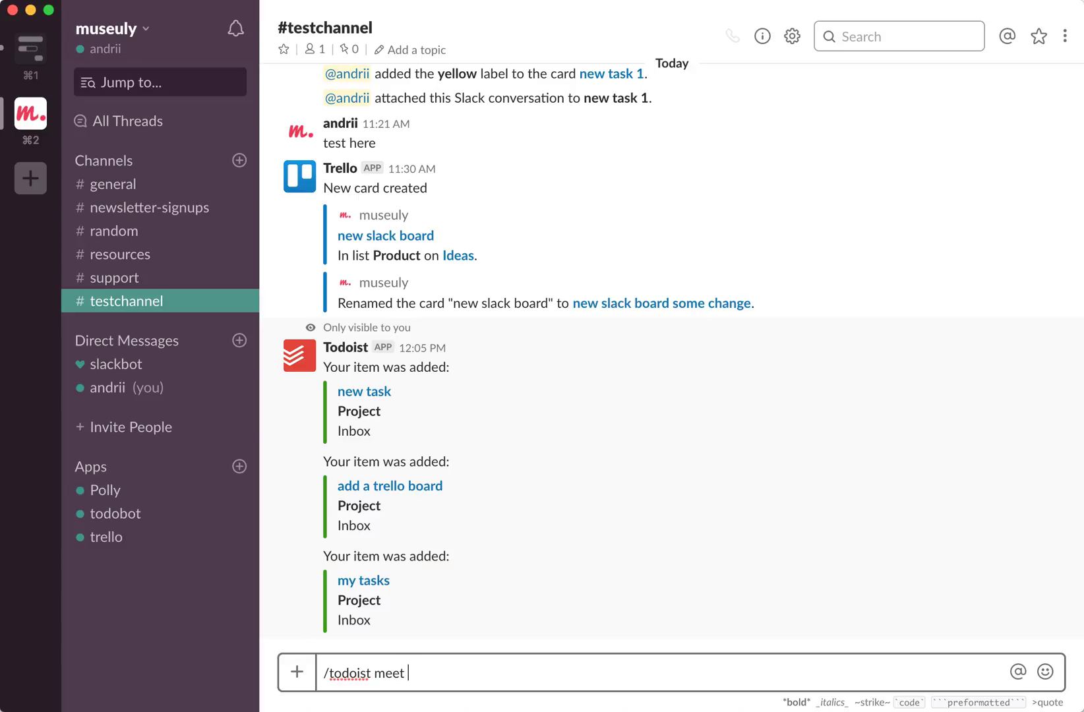
{"action": "type", "text": " John tomorrow 10 am"}
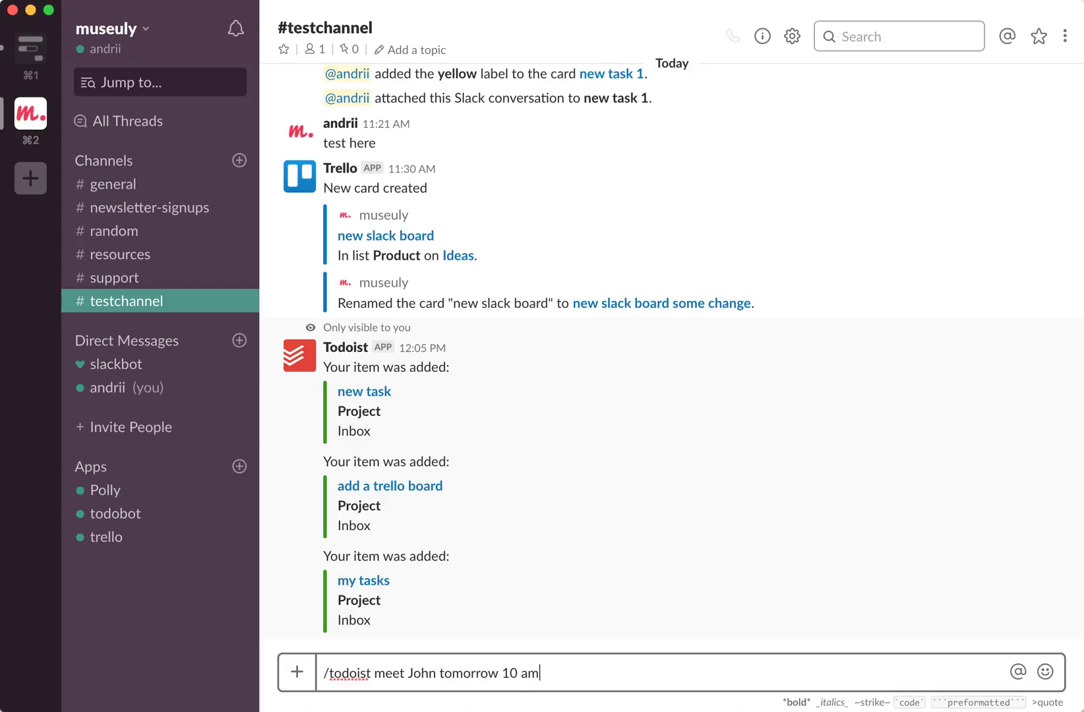
{"action": "type", "text": " @important"}
{"action": "key", "text": "Return"}
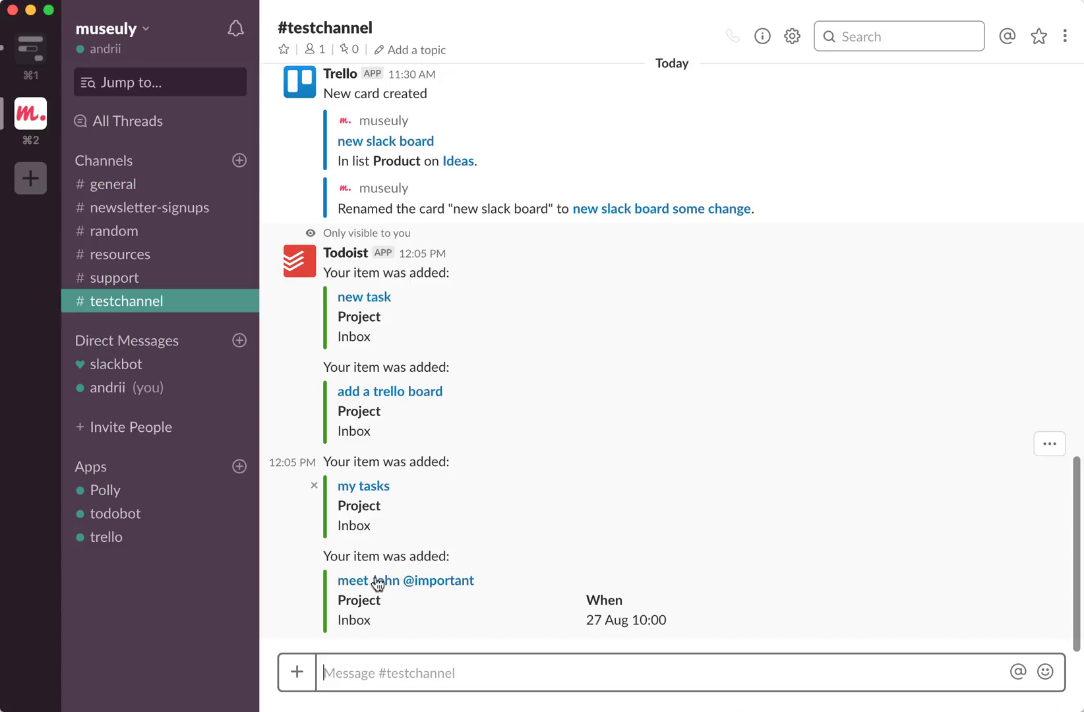
Check which message options are available for the newly added Todoist item, and look over the earlier items in the channel
{"action": "left_click", "coordinate": [1049, 542]}
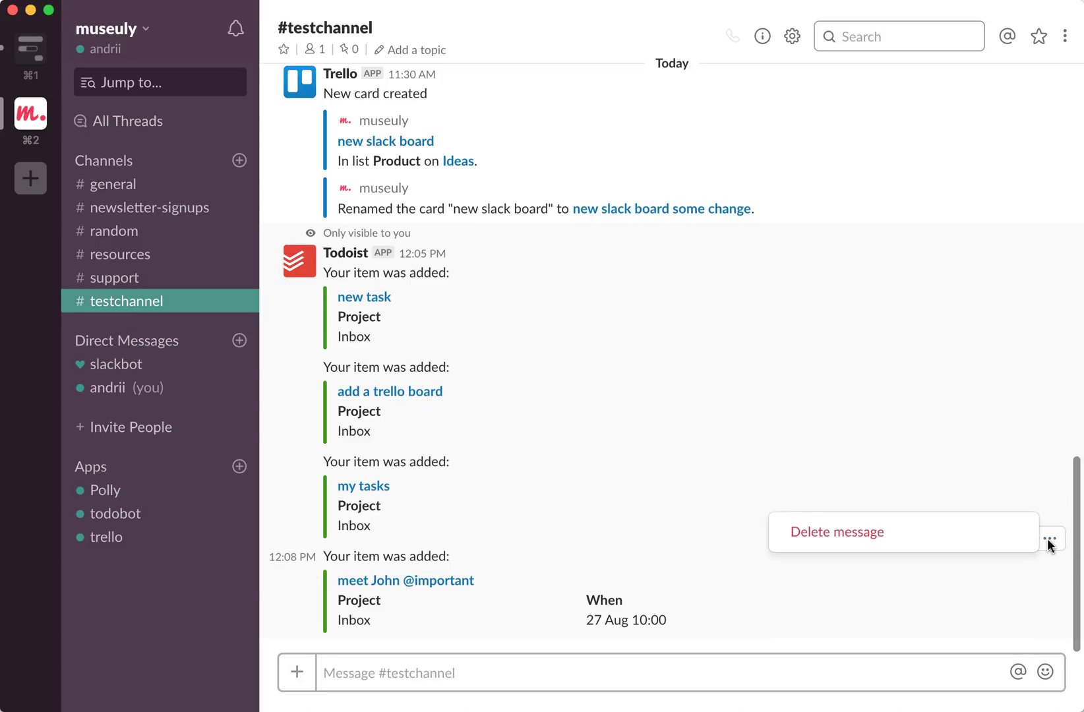
{"action": "left_click", "coordinate": [1007, 444]}
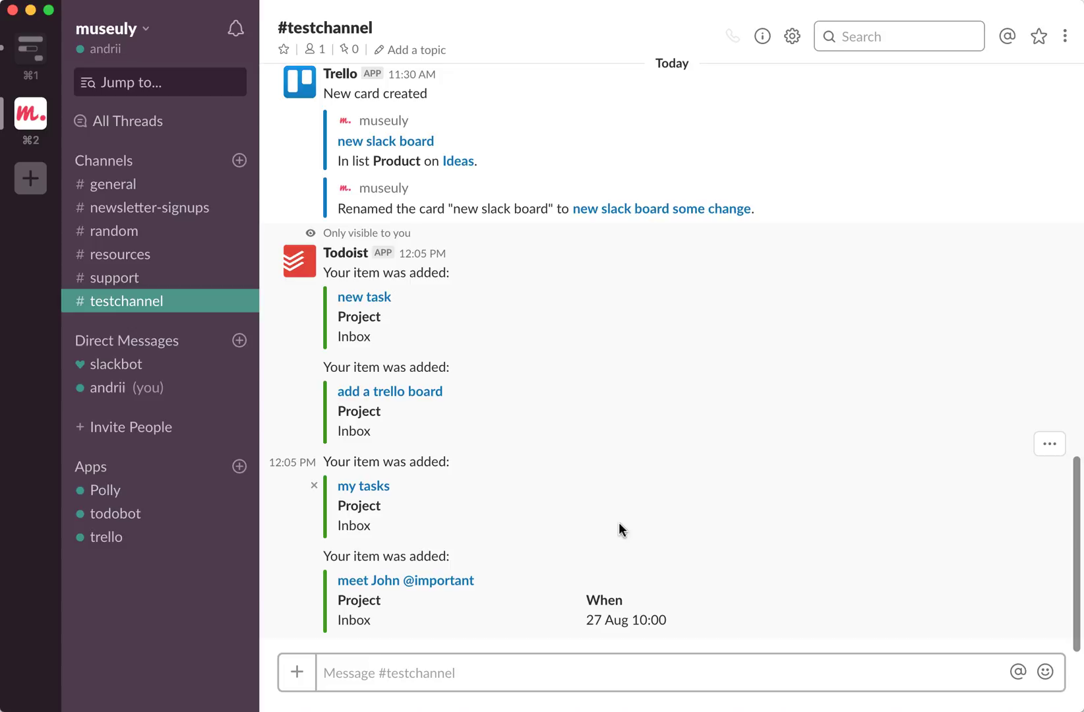
{"action": "scroll", "coordinate": [616, 521], "scroll_direction": "up", "scroll_amount": 1}
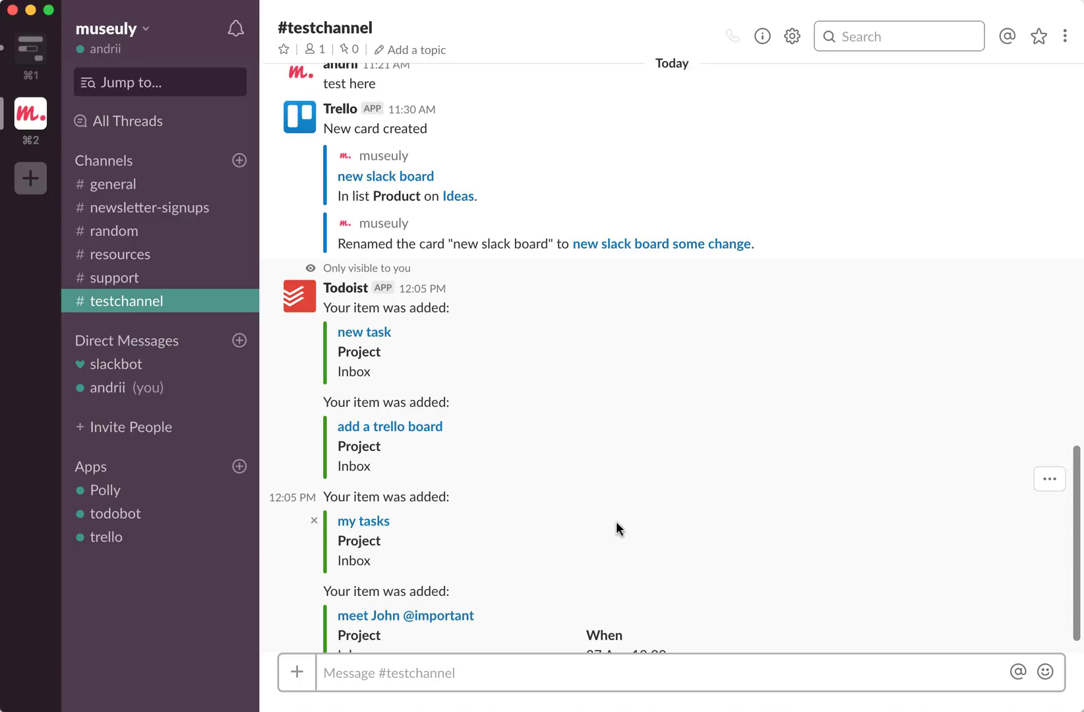
{"action": "scroll", "coordinate": [616, 527], "scroll_direction": "down", "scroll_amount": 1}
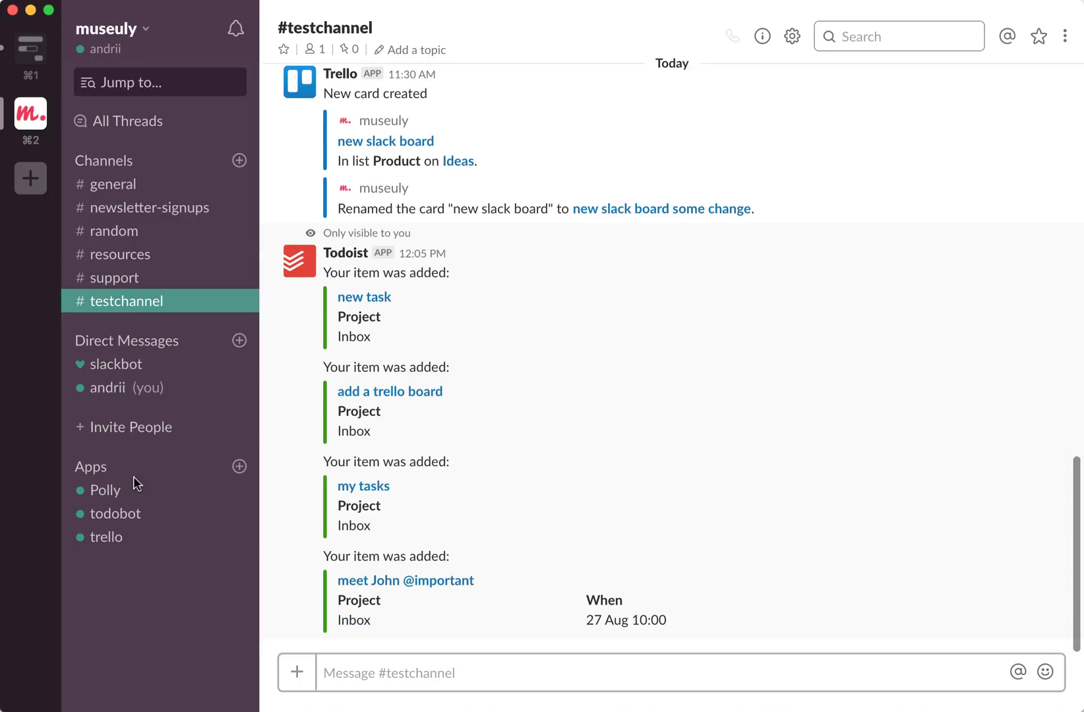
Create a to-do in the todobot conversation with /todo for meeting a person at 11am
{"action": "left_click", "coordinate": [114, 516]}
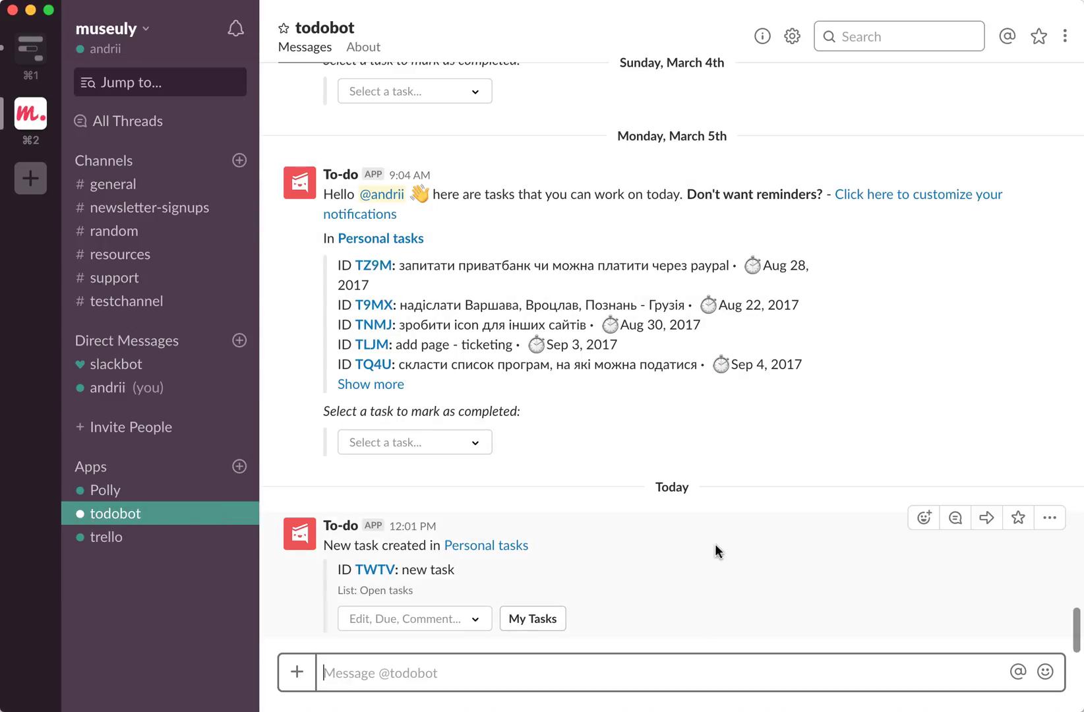
{"action": "type", "text": "/to"}
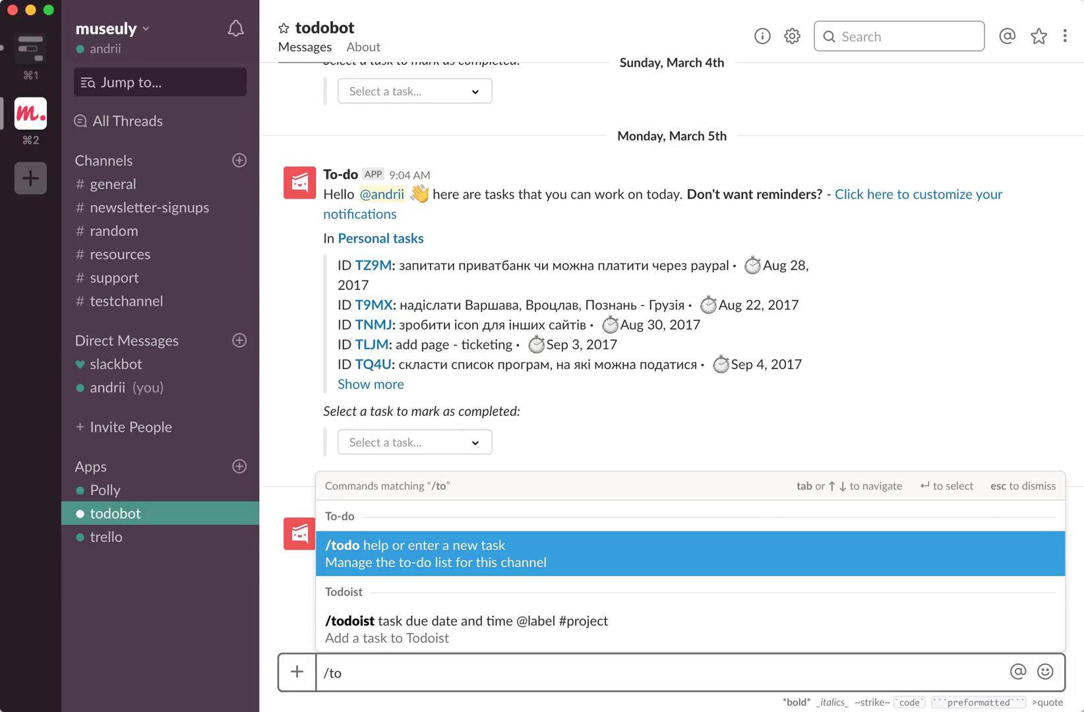
{"action": "type", "text": "do"}
{"action": "key", "text": "Escape"}
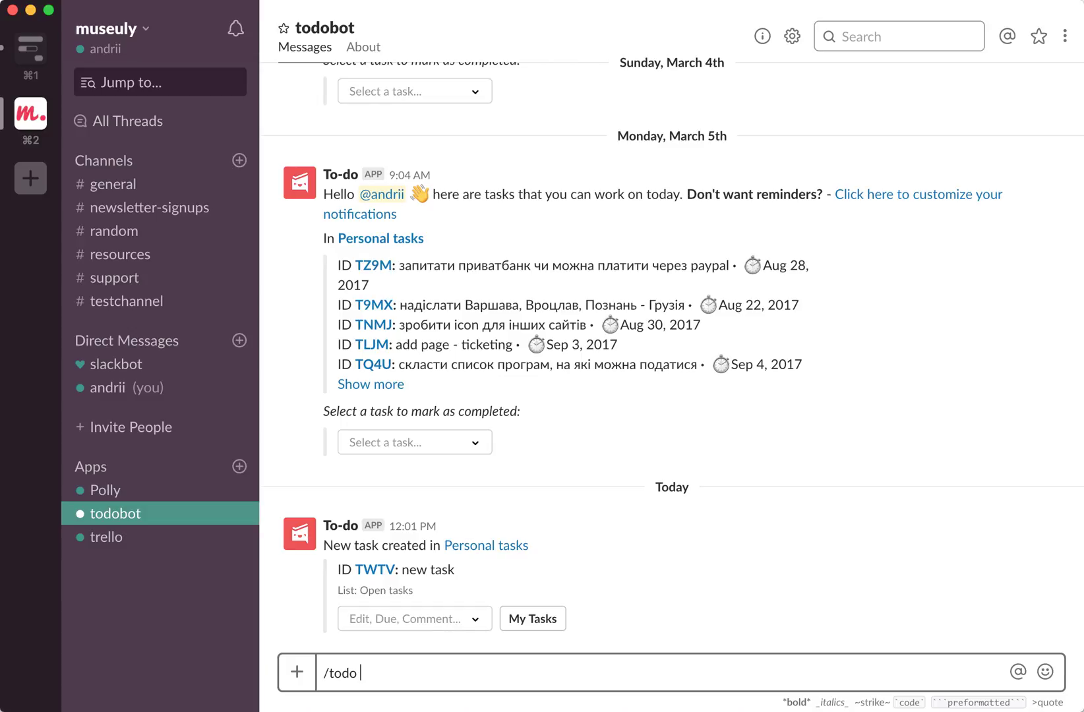
{"action": "type", "text": "meet Sara 11am"}
{"action": "key", "text": "Return"}
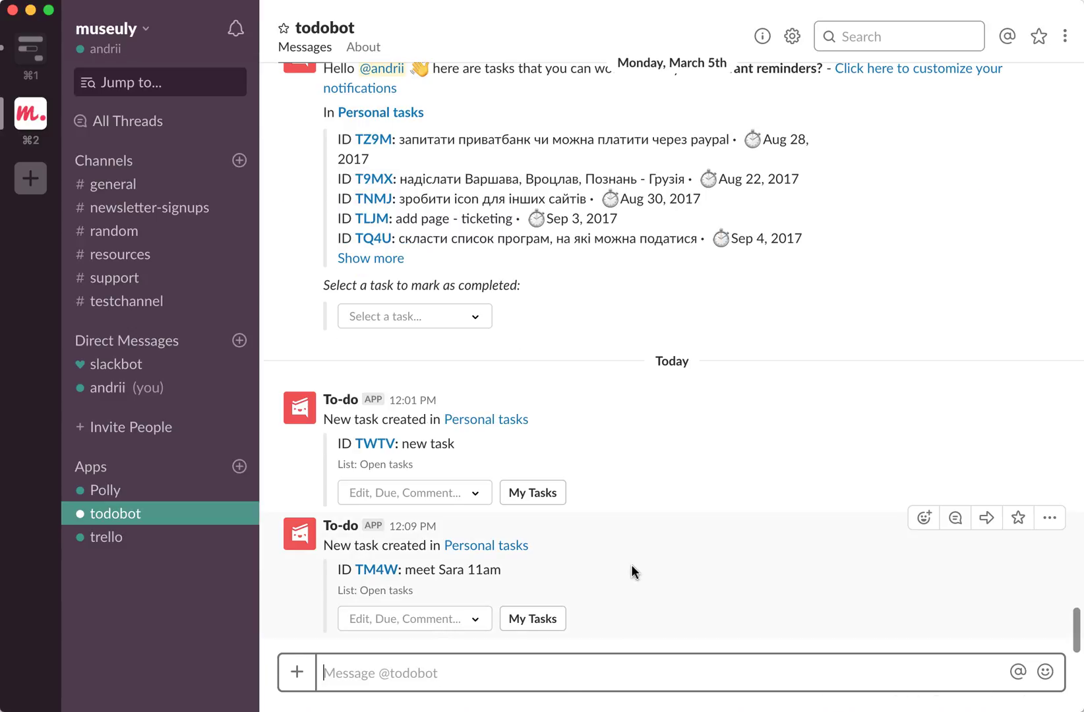
Look through the actions and tag options offered for the new 11am meeting task without choosing any
{"action": "left_click", "coordinate": [463, 620]}
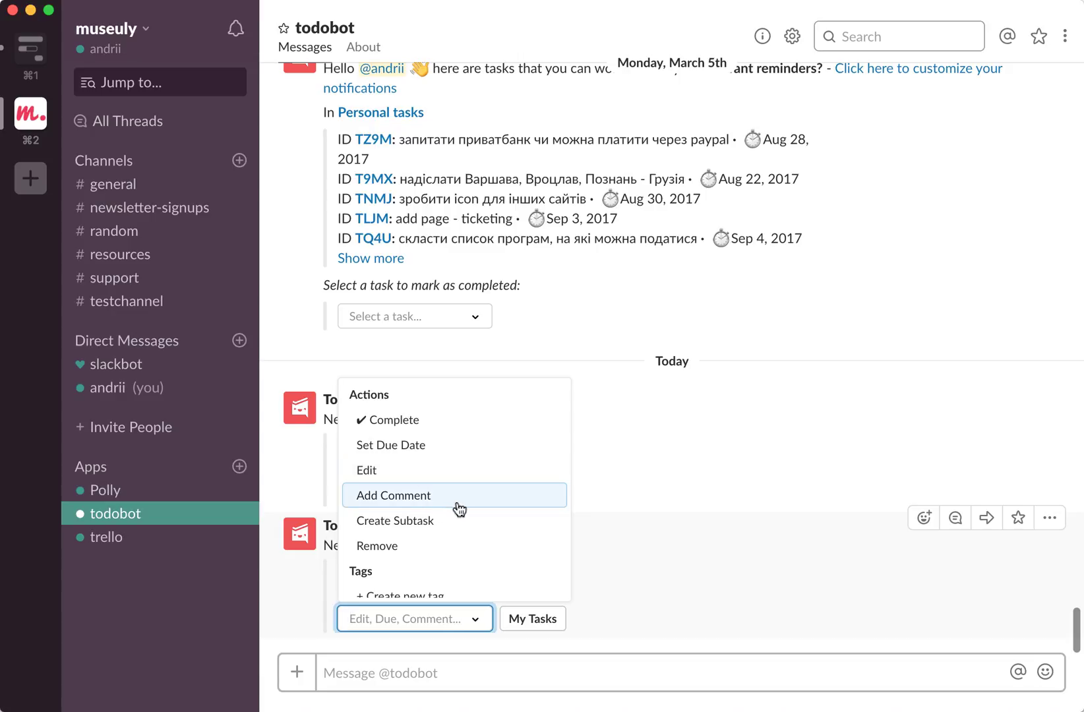
{"action": "scroll", "coordinate": [472, 536], "scroll_direction": "down", "scroll_amount": 1}
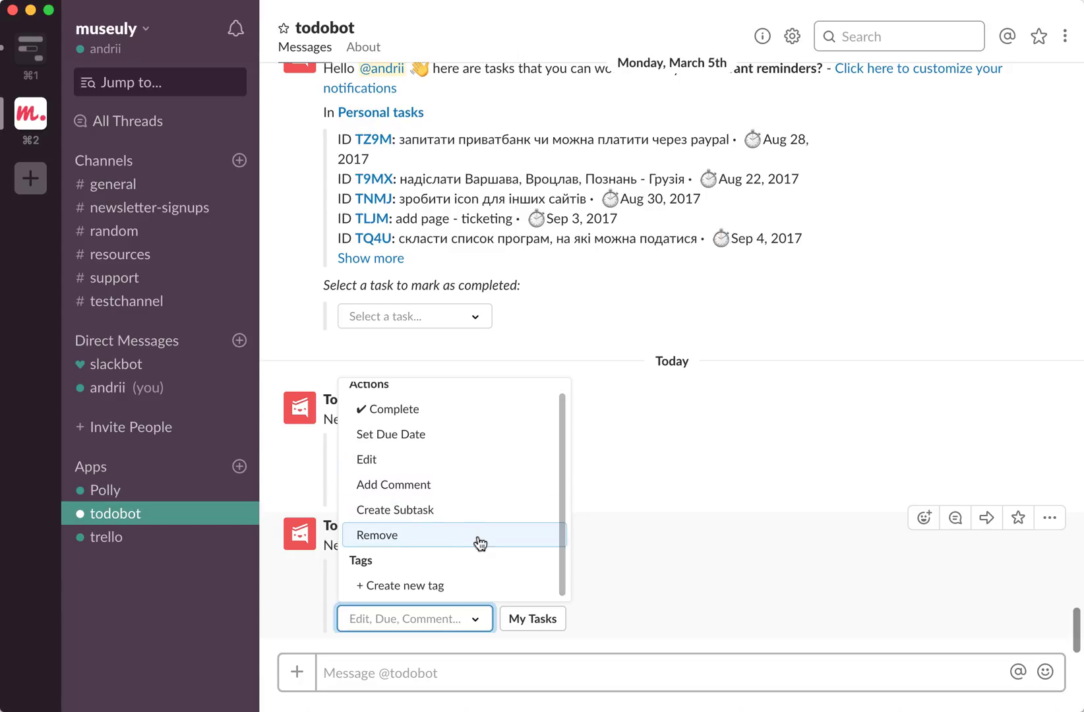
{"action": "left_click", "coordinate": [689, 486]}
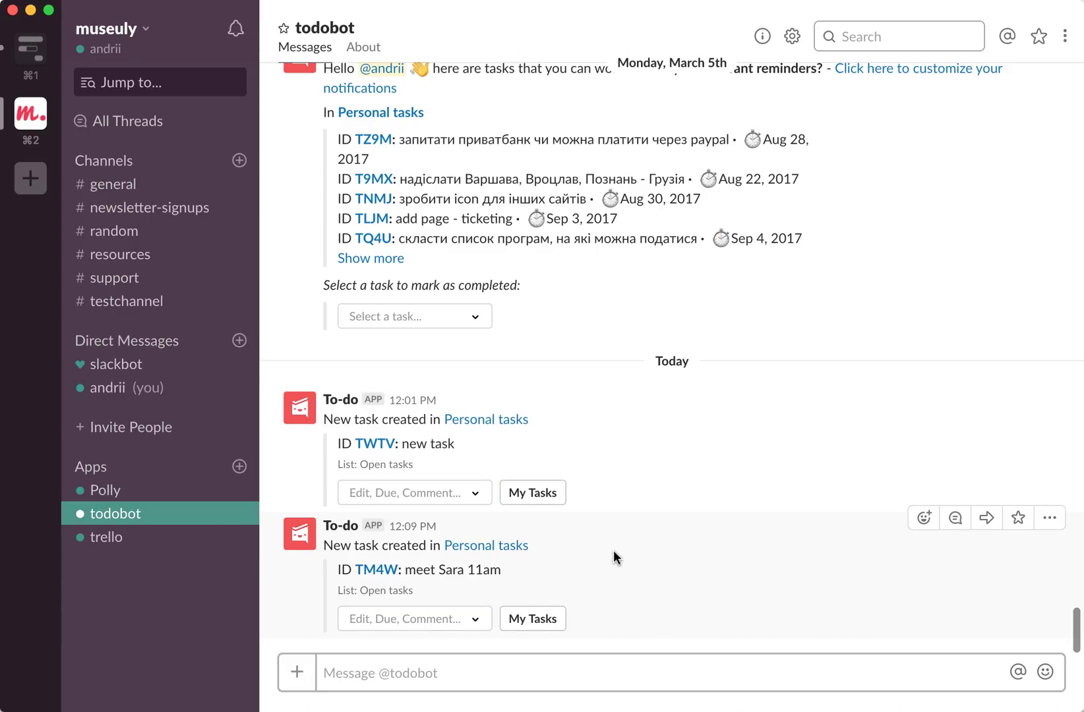
Review the list of pending personal tasks from the 11am meeting task, dismiss it and request the list again
{"action": "left_click", "coordinate": [538, 619]}
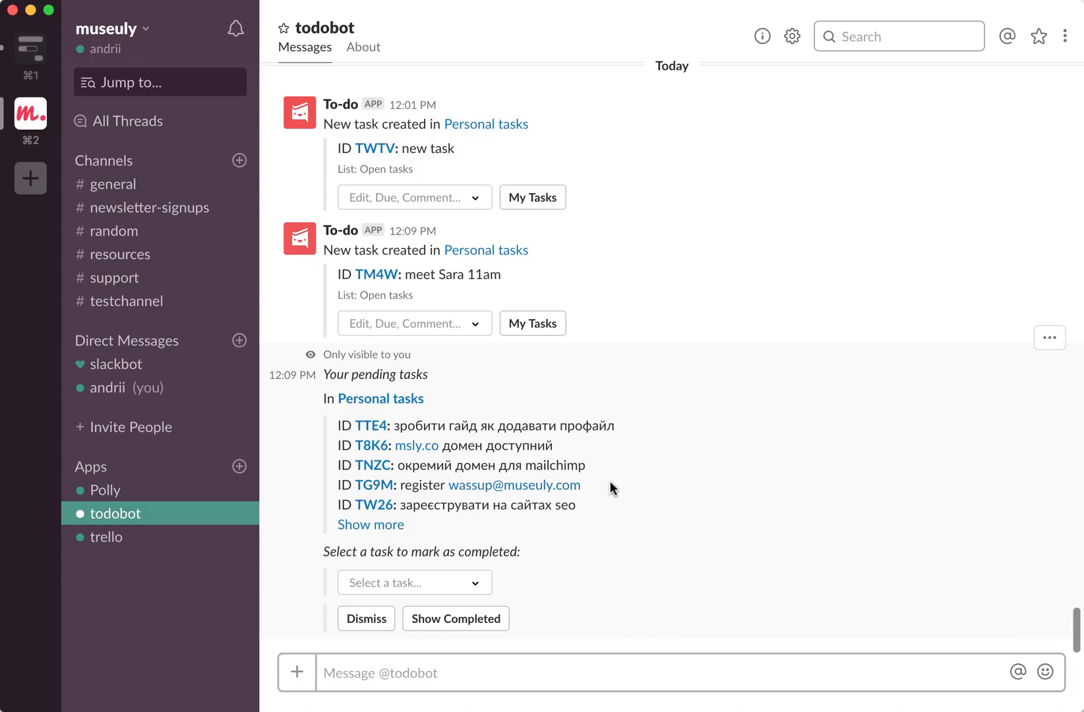
{"action": "scroll", "coordinate": [610, 488], "scroll_direction": "up", "scroll_amount": 5}
{"action": "scroll", "coordinate": [610, 488], "scroll_direction": "down", "scroll_amount": 5}
{"action": "left_click", "coordinate": [356, 619]}
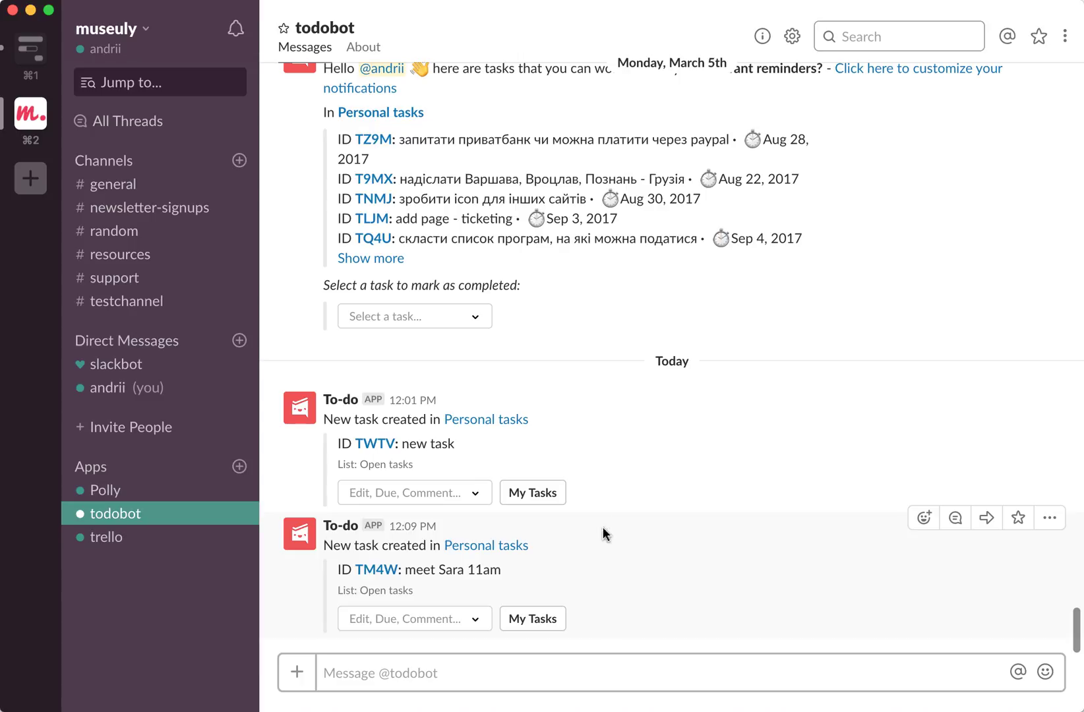
{"action": "left_click", "coordinate": [518, 622]}
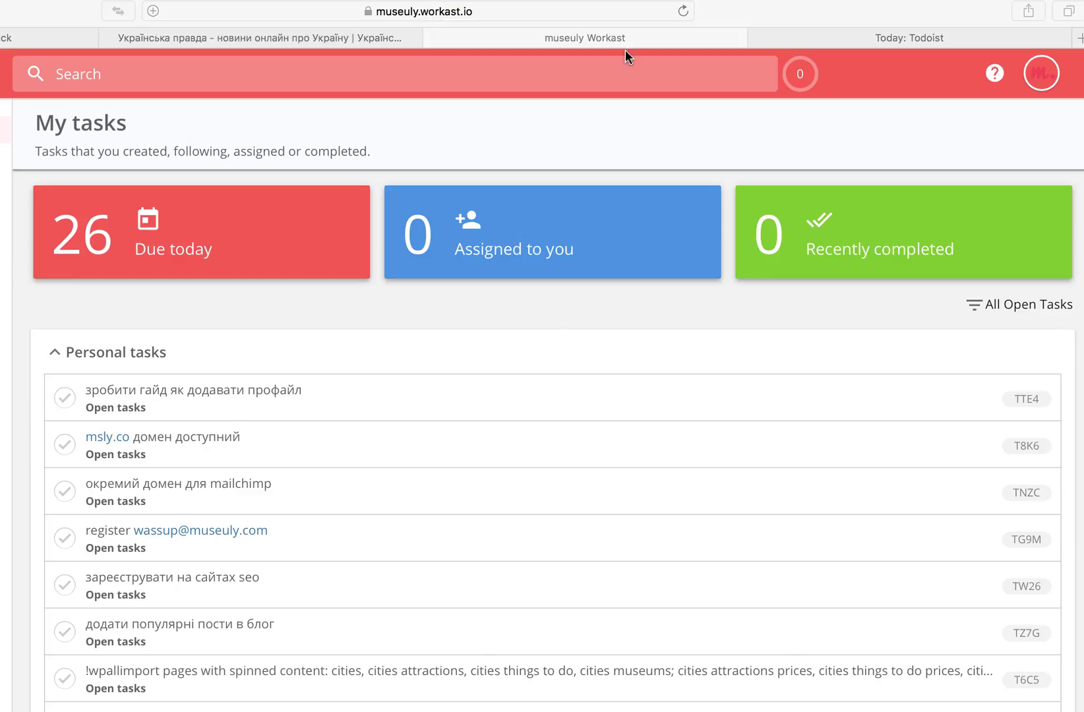
In Workast in the browser, view the account preferences for daily reminders and notifications, and close them
{"action": "left_click", "coordinate": [1048, 79]}
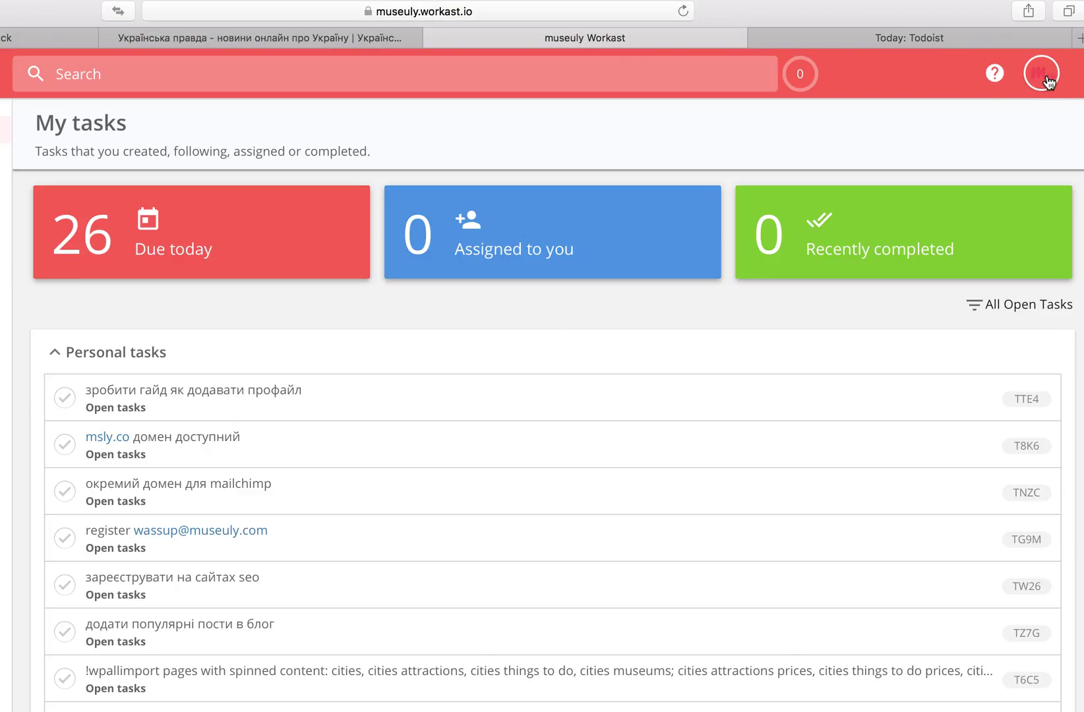
{"action": "left_click", "coordinate": [1047, 79]}
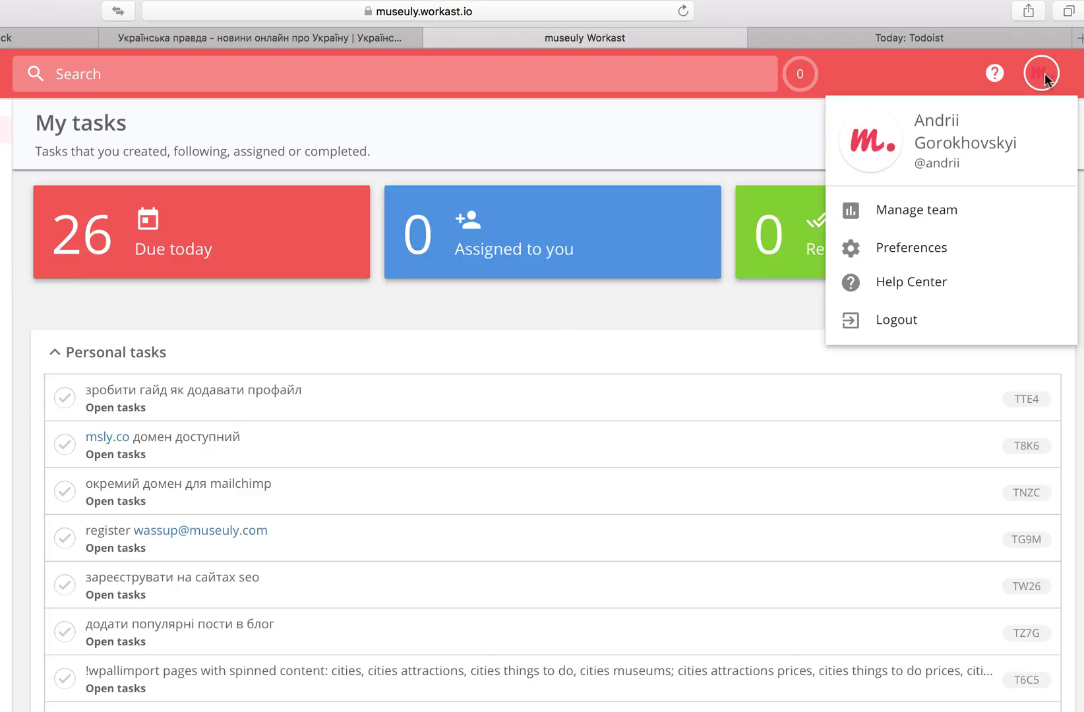
{"action": "left_click", "coordinate": [918, 253]}
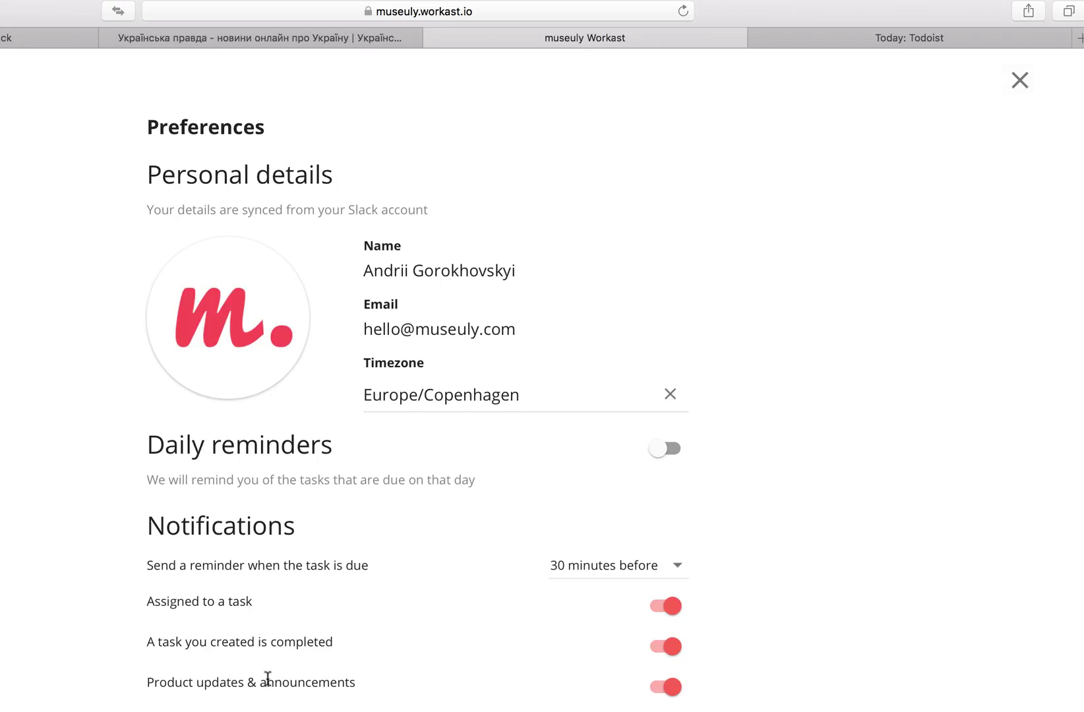
{"action": "left_click", "coordinate": [1020, 81]}
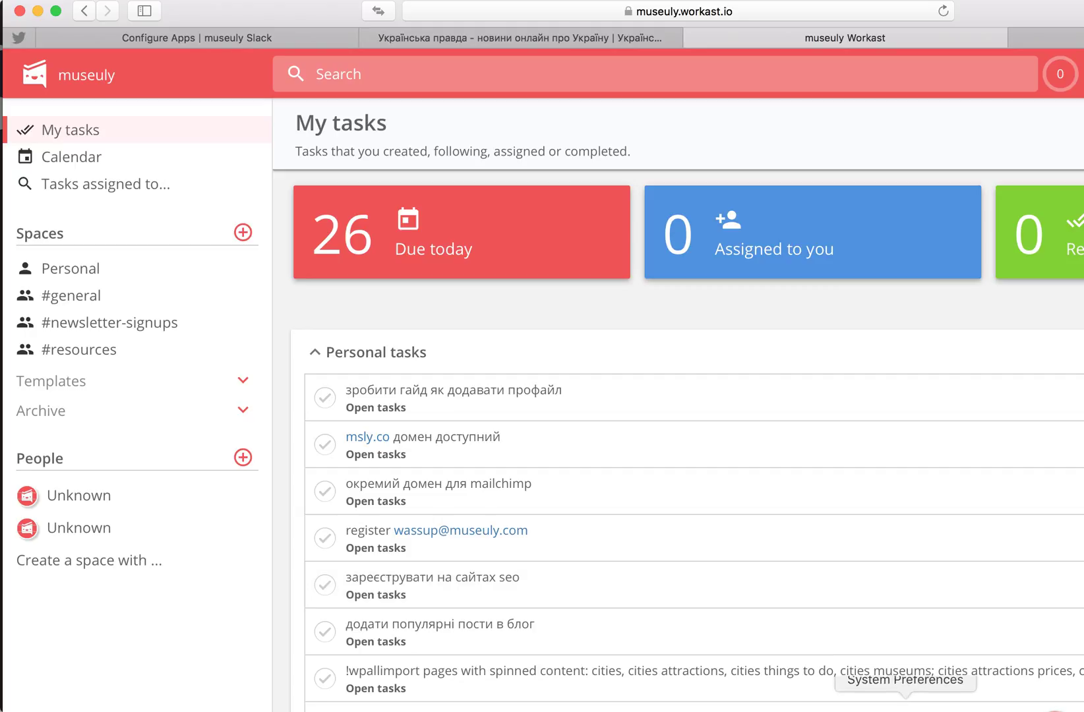
Switch back to Slack and look over the created tasks and daily reminder in the todobot conversation
{"action": "left_click", "coordinate": [982, 704]}
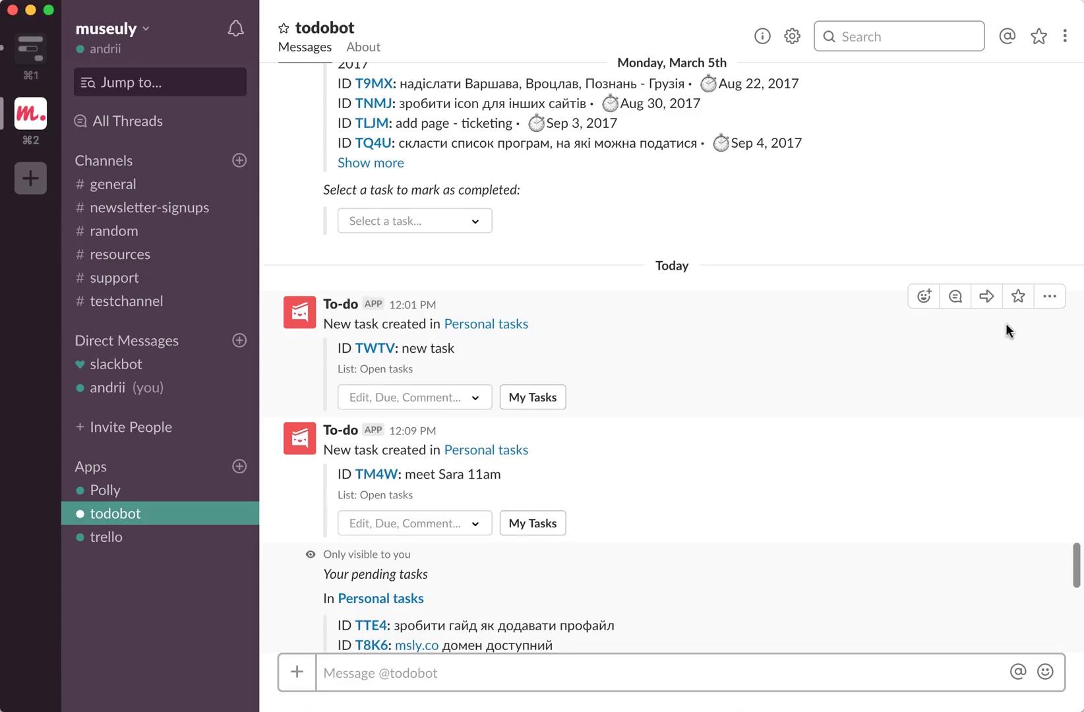
{"action": "scroll", "coordinate": [1006, 323], "scroll_direction": "down", "scroll_amount": 5}
{"action": "scroll", "coordinate": [1006, 324], "scroll_direction": "up", "scroll_amount": 5}
{"action": "scroll", "coordinate": [1006, 323], "scroll_direction": "up", "scroll_amount": 3}
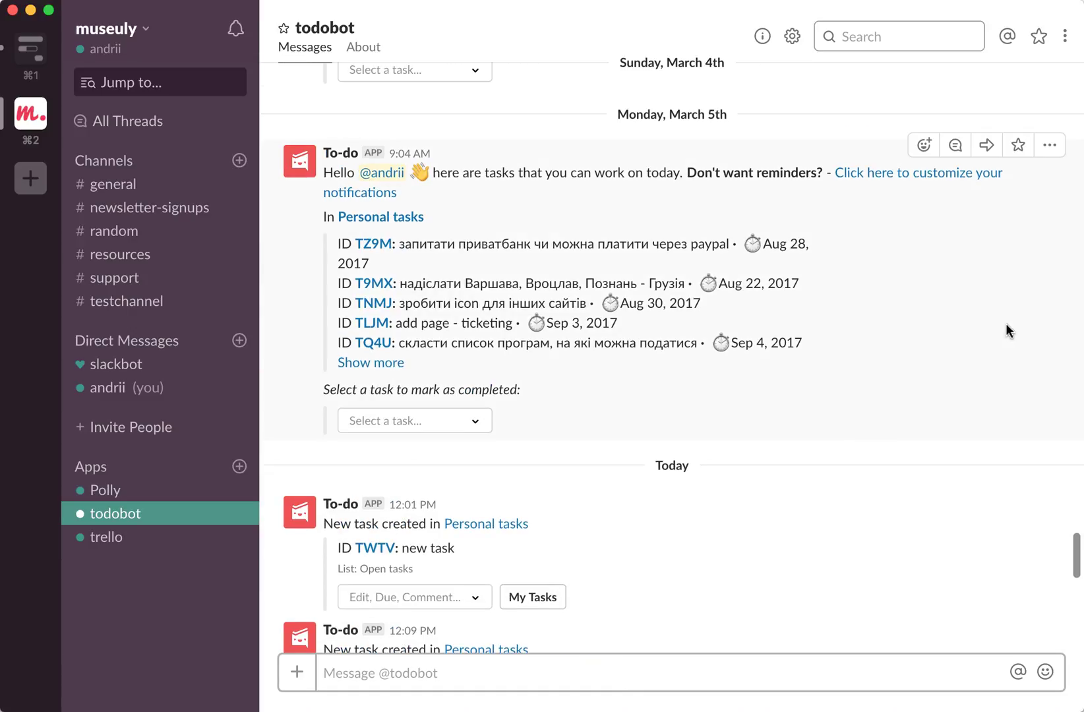